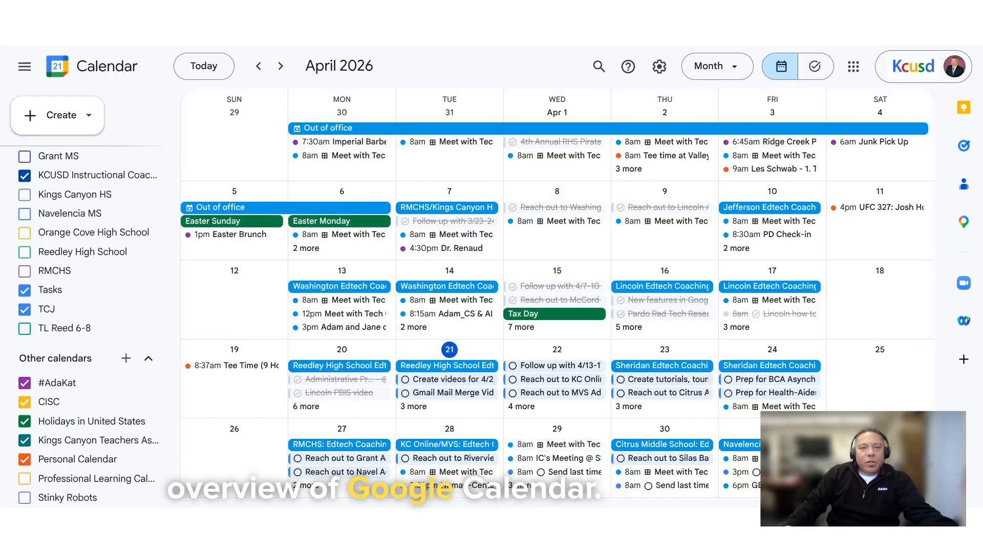
# Collapse the calendar's side panel and expand it again
pyautogui.scroll(10, 82, 318)
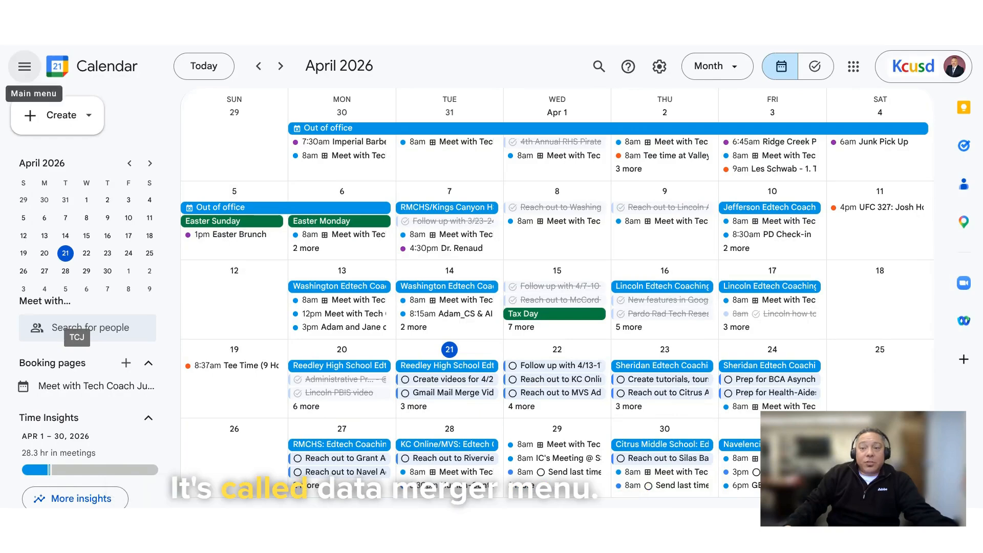
pyautogui.click(24, 68)
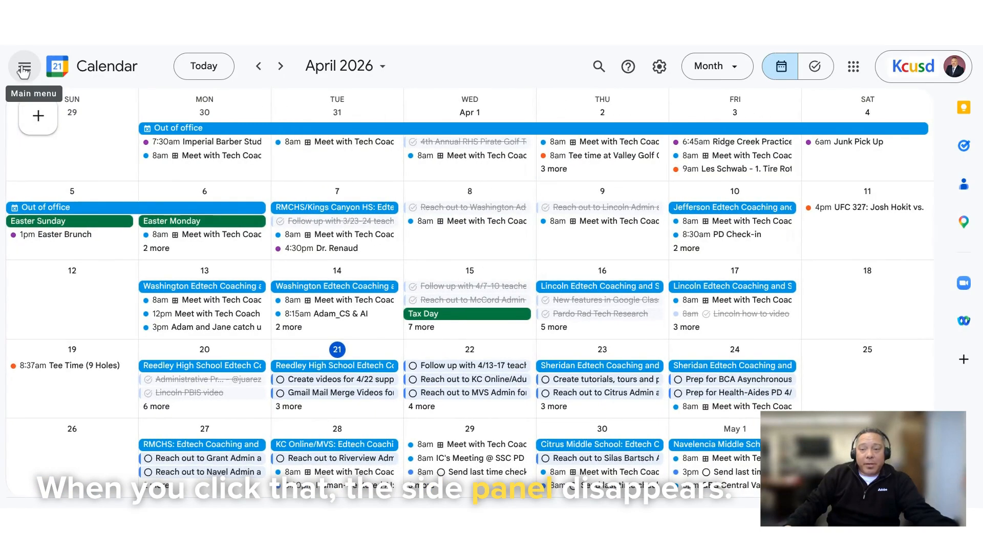
pyautogui.click(22, 68)
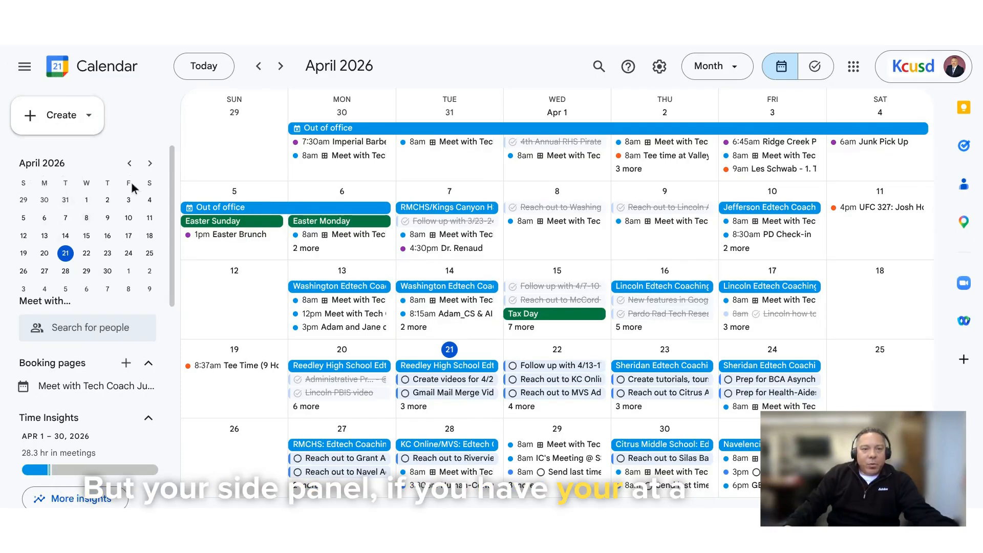
# Browse the mini month calendar ahead to June 2026 and back to April 2026
pyautogui.click(150, 163)
pyautogui.click(149, 163)
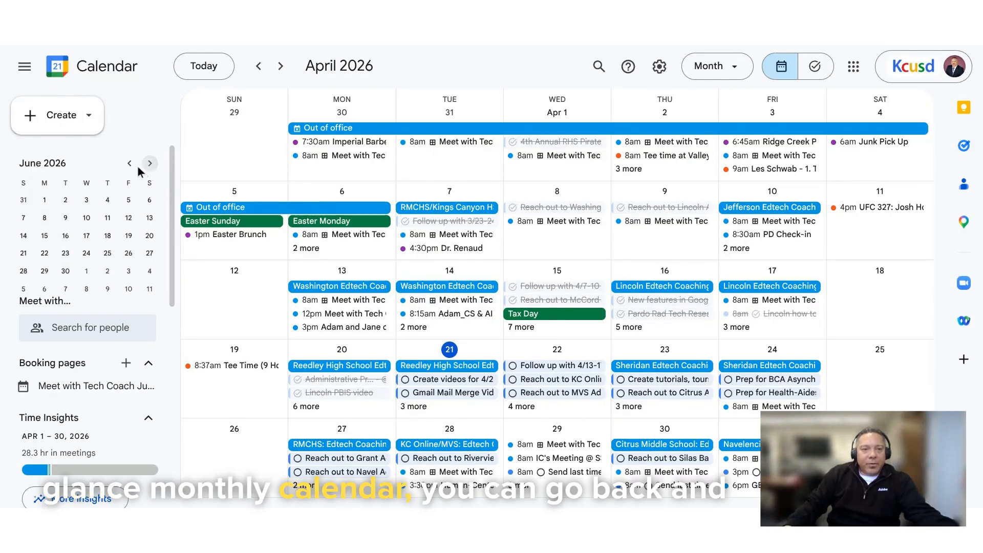
pyautogui.doubleClick(129, 164)
# Look up a colleague to meet with and review the suggested meeting times, closing the event draft without saving
pyautogui.scroll(-2, 83, 221)
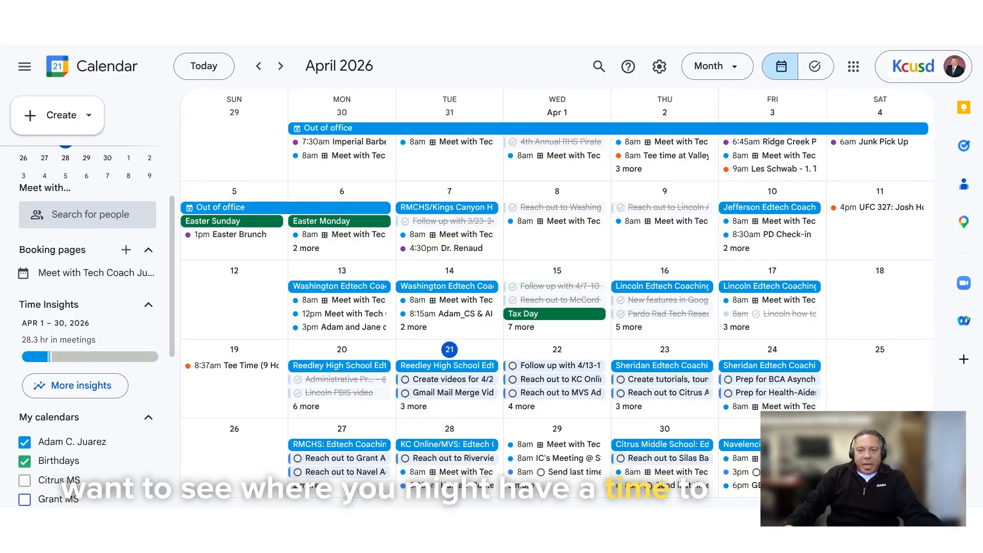
pyautogui.click(97, 215)
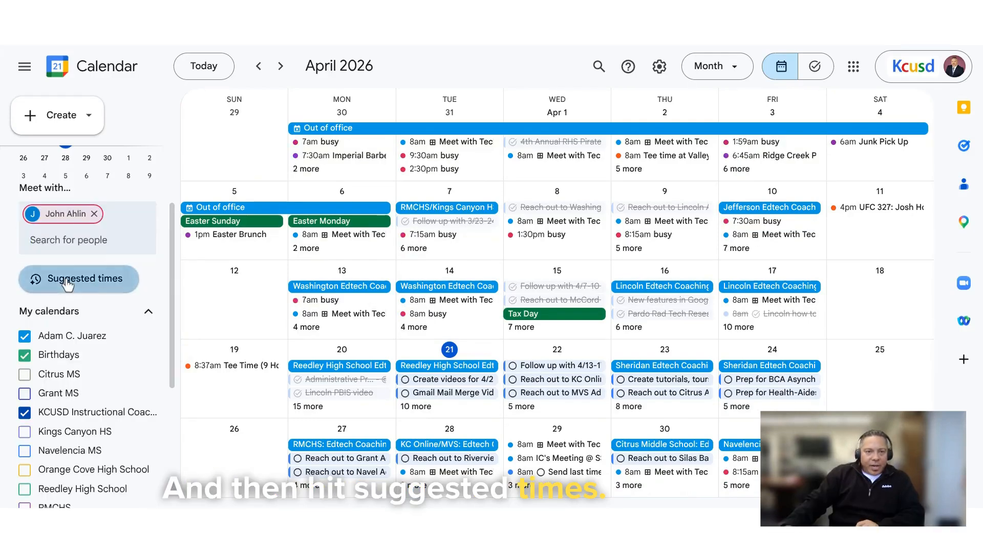
pyautogui.click(68, 282)
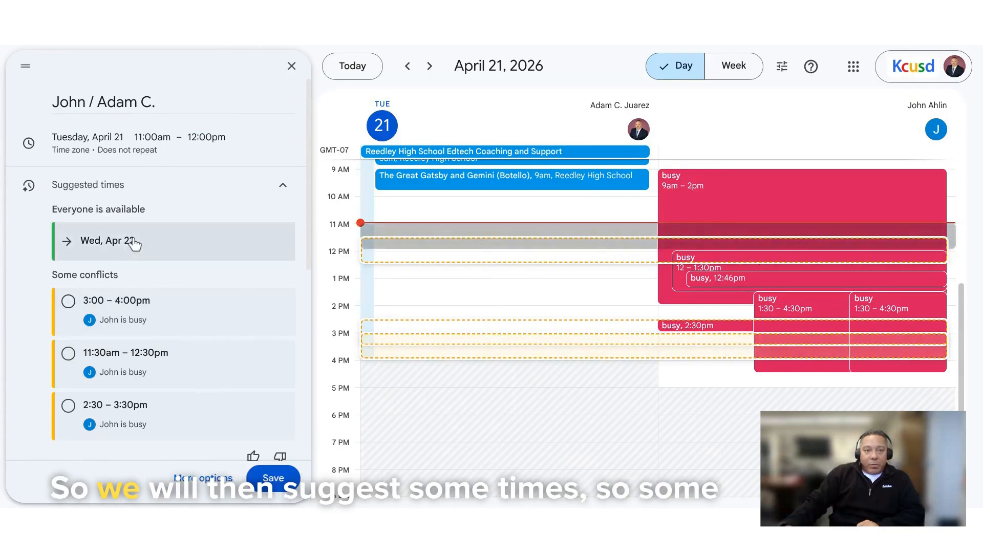
pyautogui.scroll(-3, 174, 378)
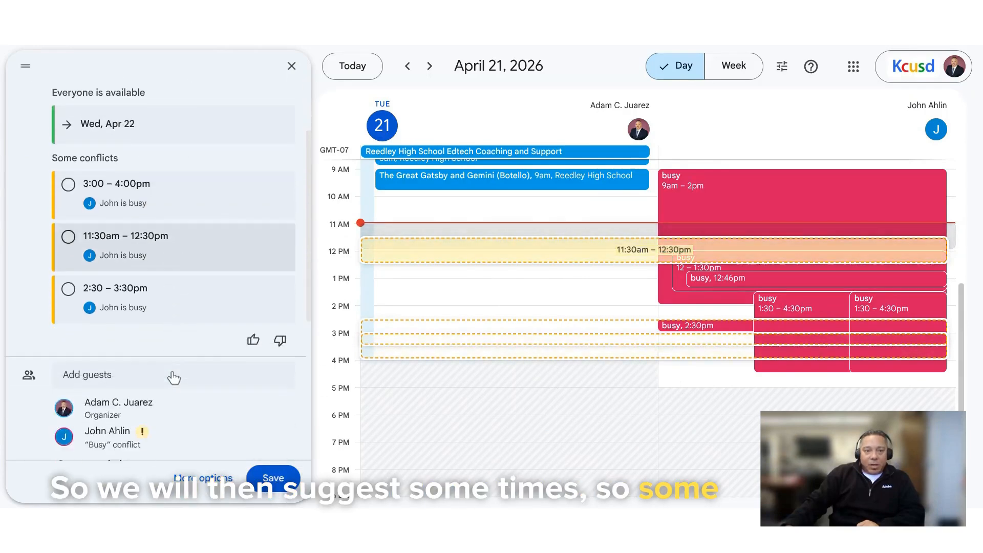
pyautogui.scroll(-2, 174, 377)
pyautogui.scroll(5, 171, 377)
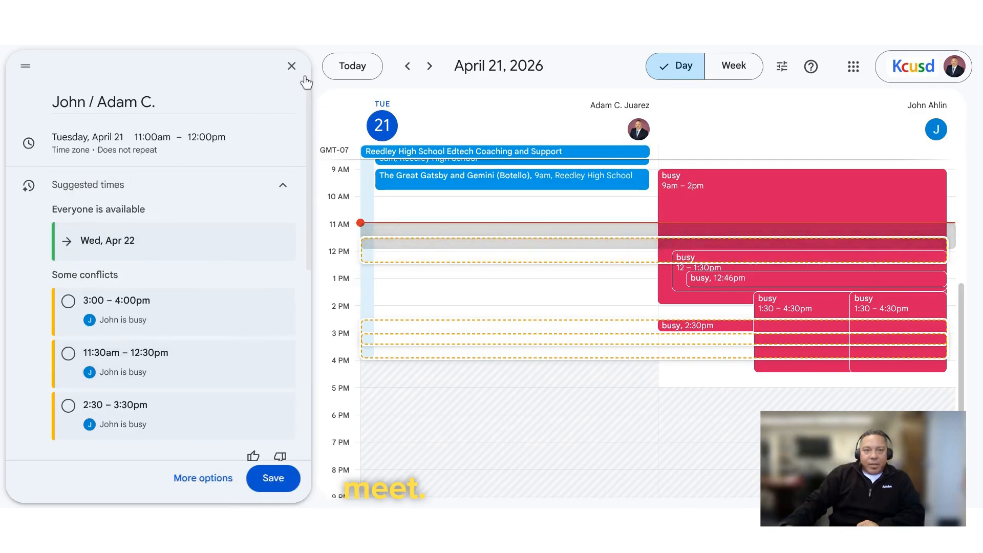
pyautogui.click(291, 66)
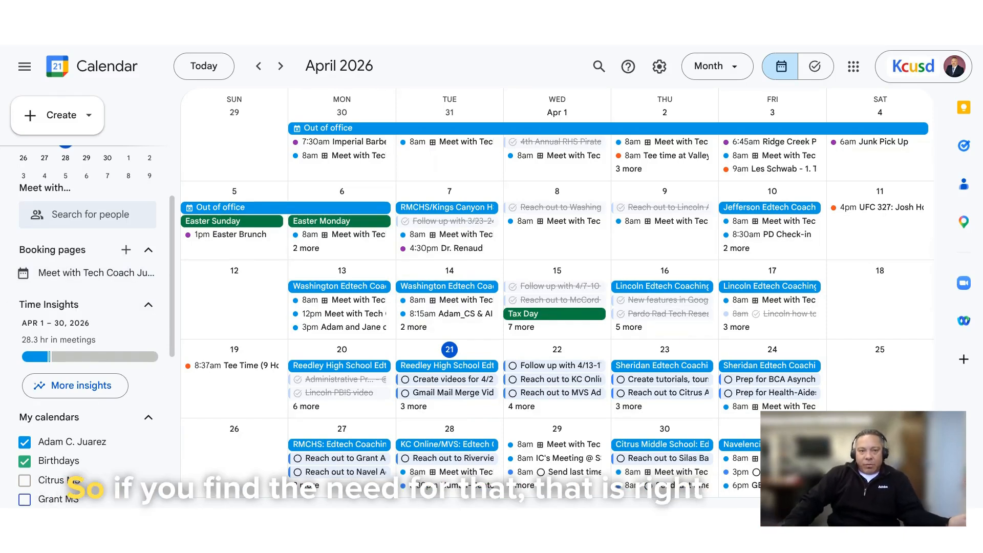
# Open a new bookable appointment schedule to view its options and close it without saving
pyautogui.click(125, 251)
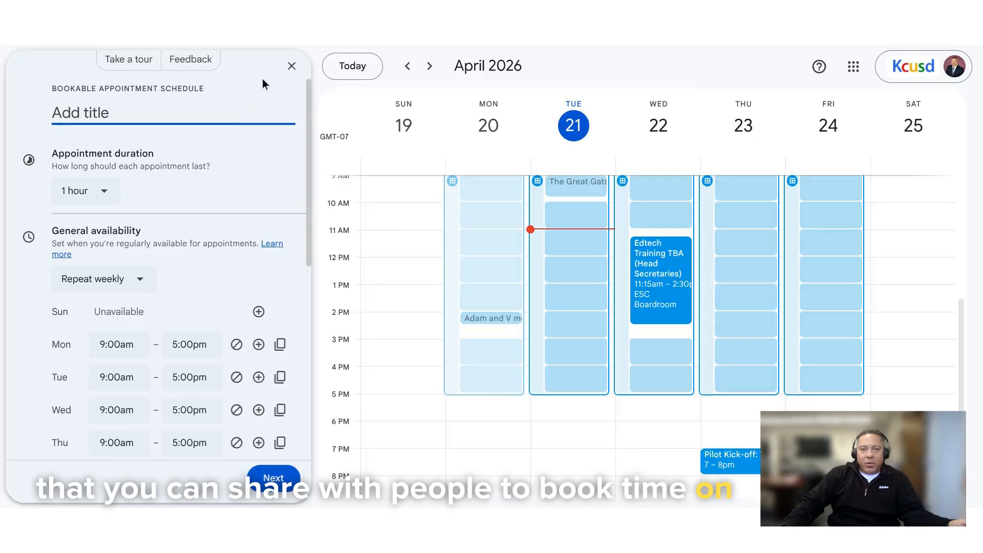
pyautogui.click(292, 66)
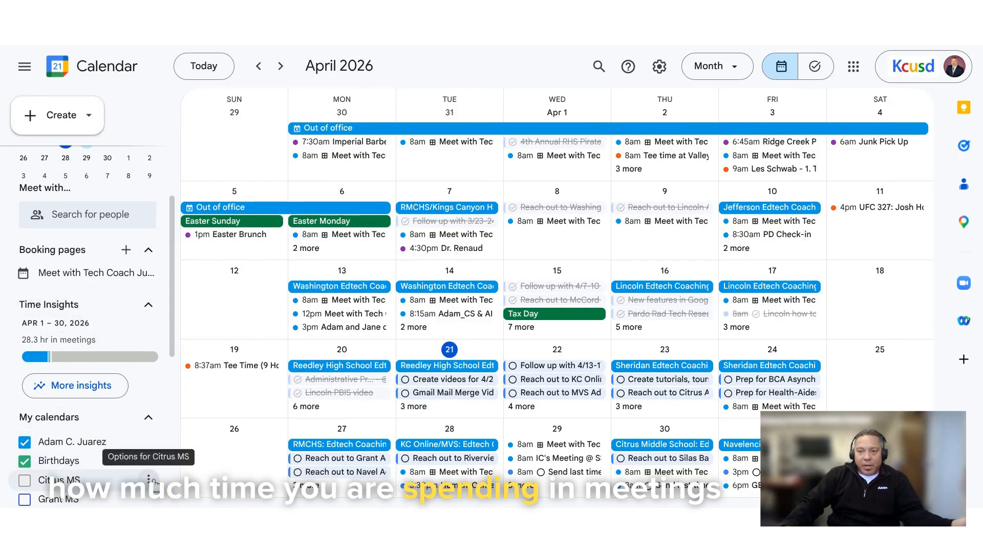
# Open the detailed Time Insights for April 2026, review the time breakdown by type and close them
pyautogui.scroll(-1, 113, 399)
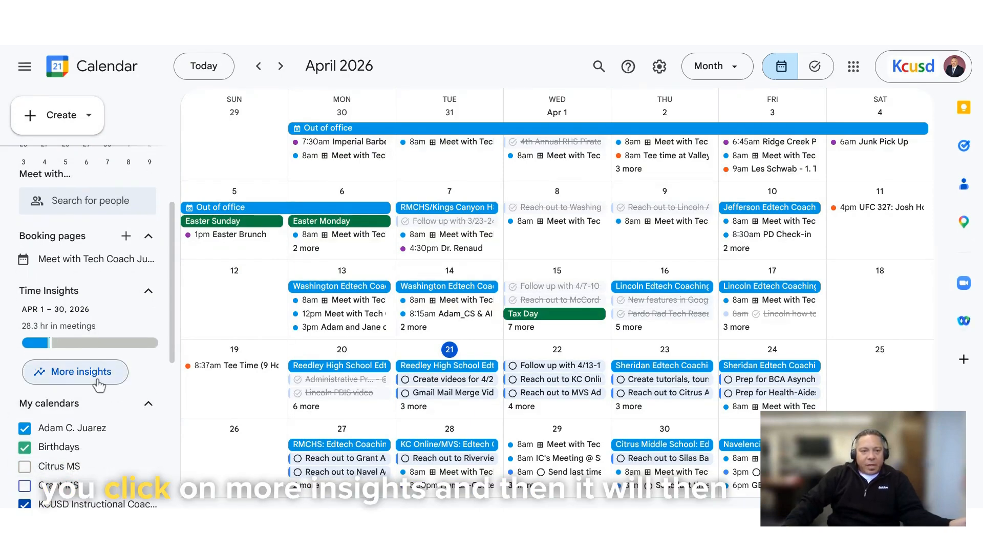
pyautogui.click(93, 378)
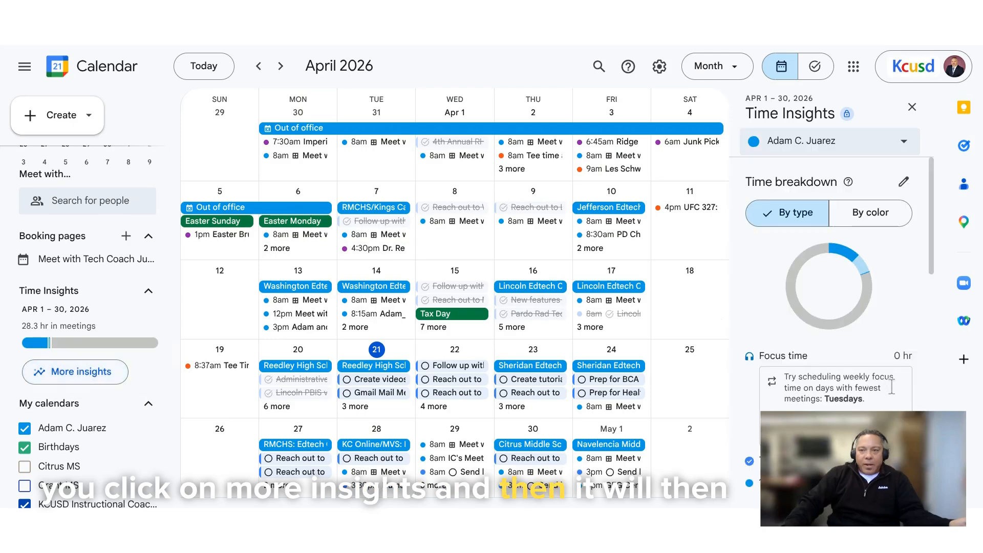
pyautogui.scroll(-3, 778, 361)
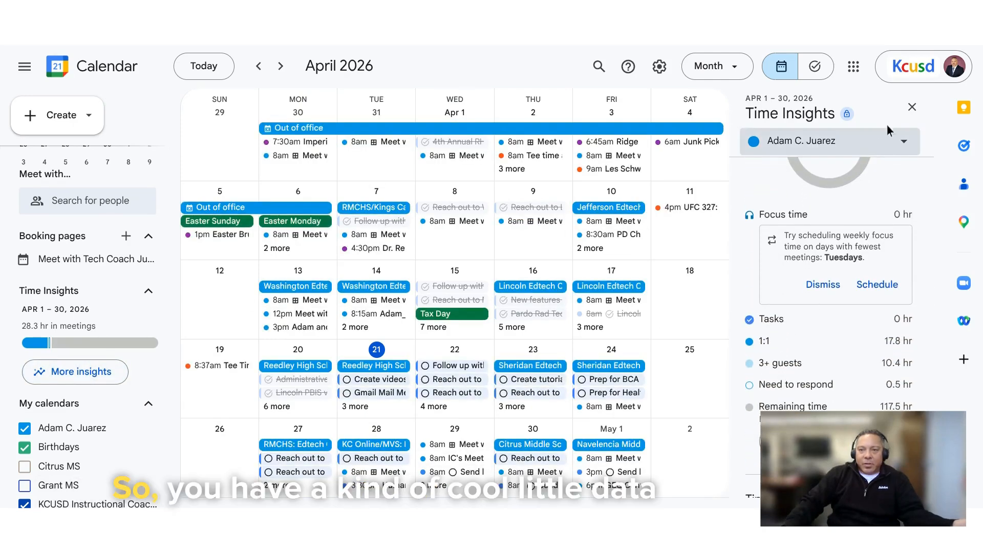
pyautogui.click(911, 109)
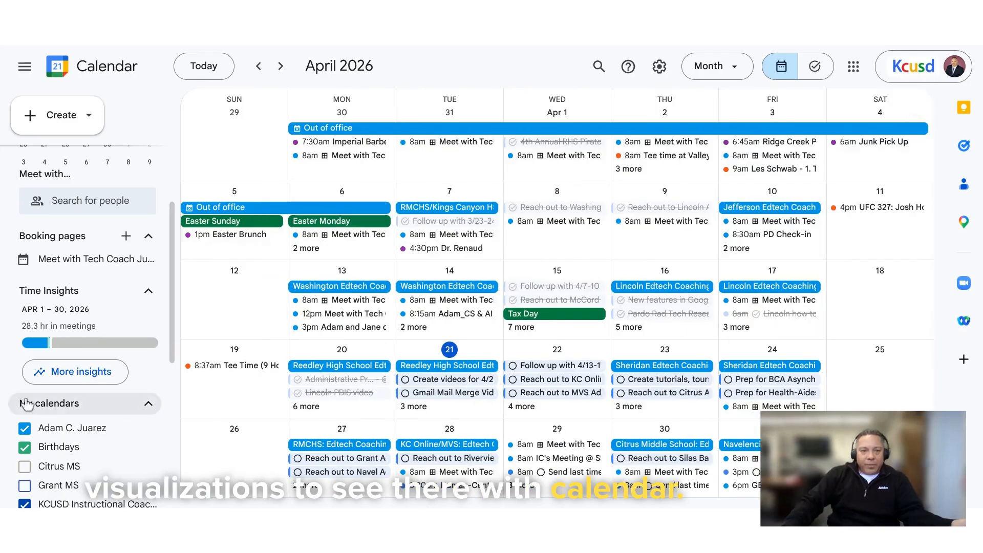
# Try to subscribe to a colleague's calendar by searching for the name, and cancel the access request
pyautogui.scroll(-3, 51, 402)
pyautogui.scroll(-2, 51, 401)
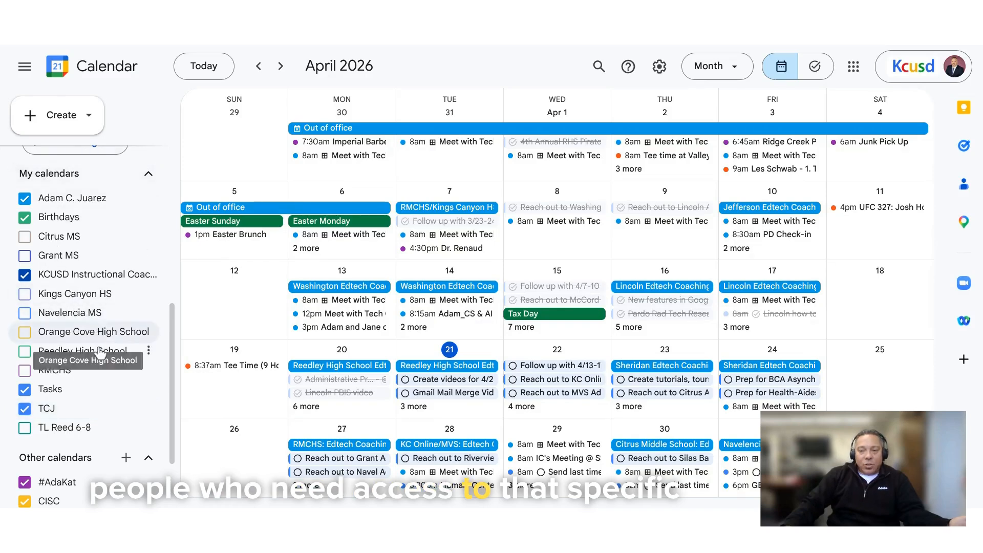
pyautogui.scroll(-2, 87, 379)
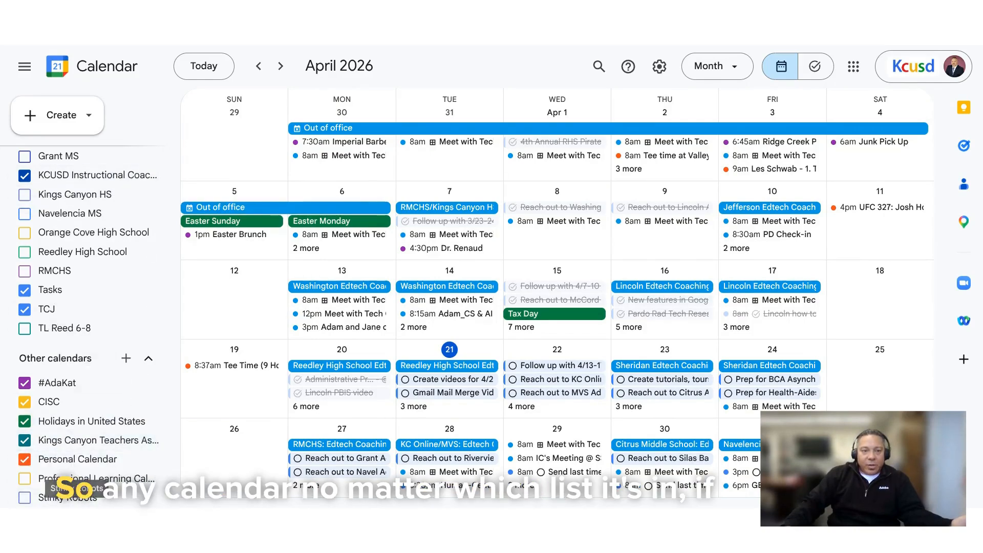
pyautogui.scroll(3, 82, 435)
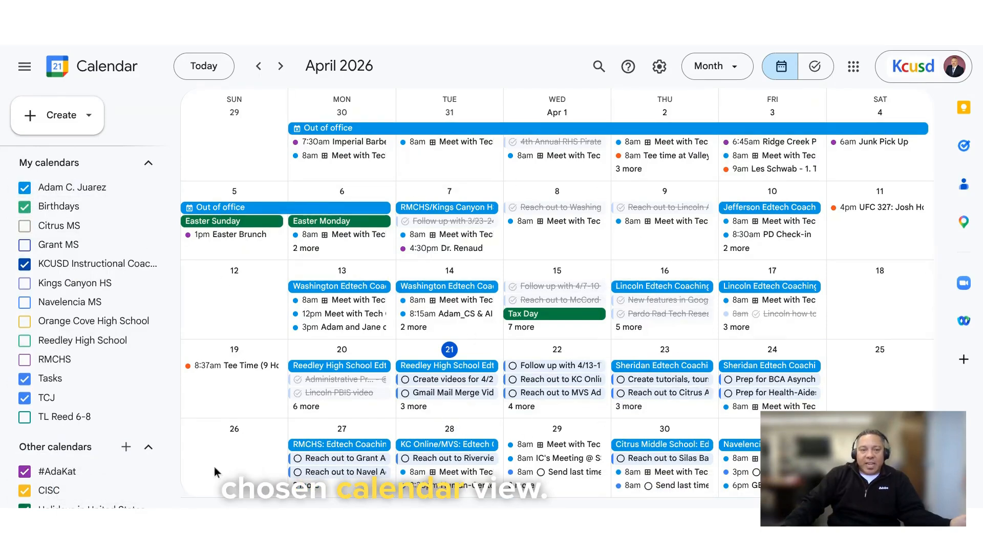
pyautogui.scroll(-3, 122, 450)
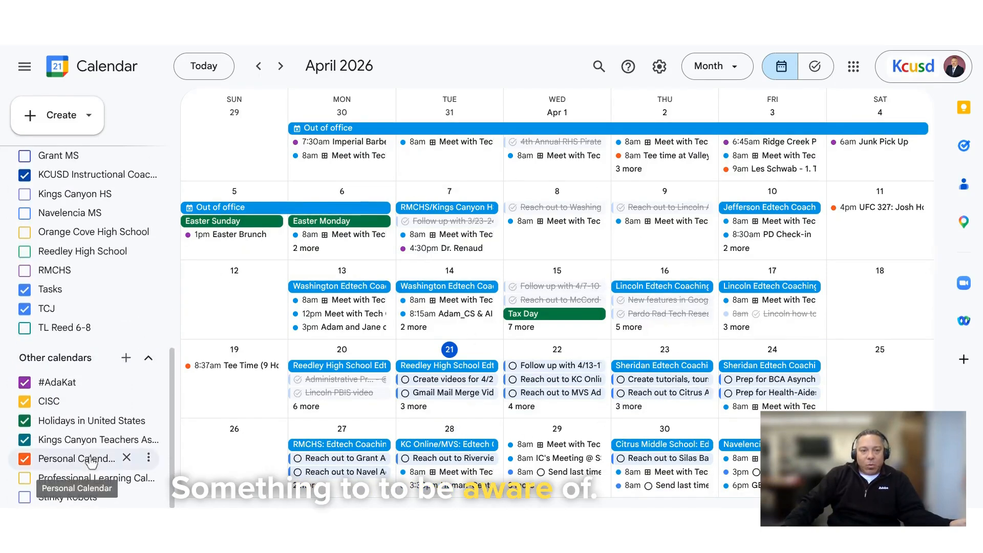
pyautogui.click(126, 360)
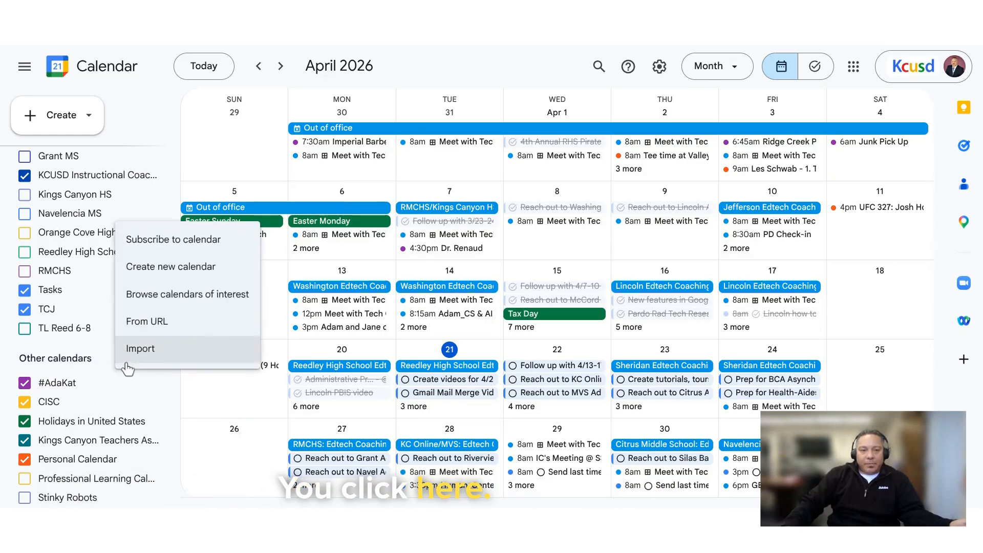
pyautogui.click(175, 248)
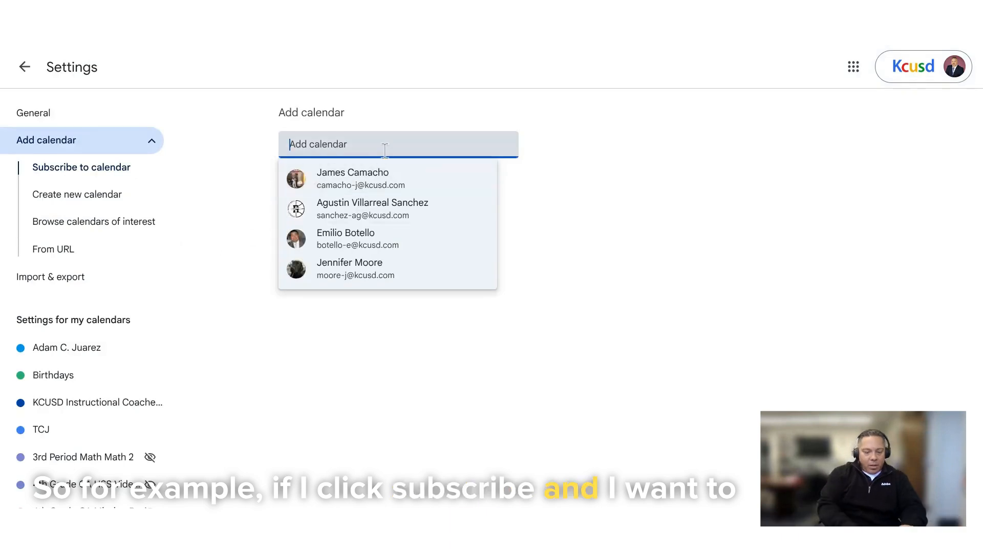
pyautogui.write('john ca')
pyautogui.click(378, 182)
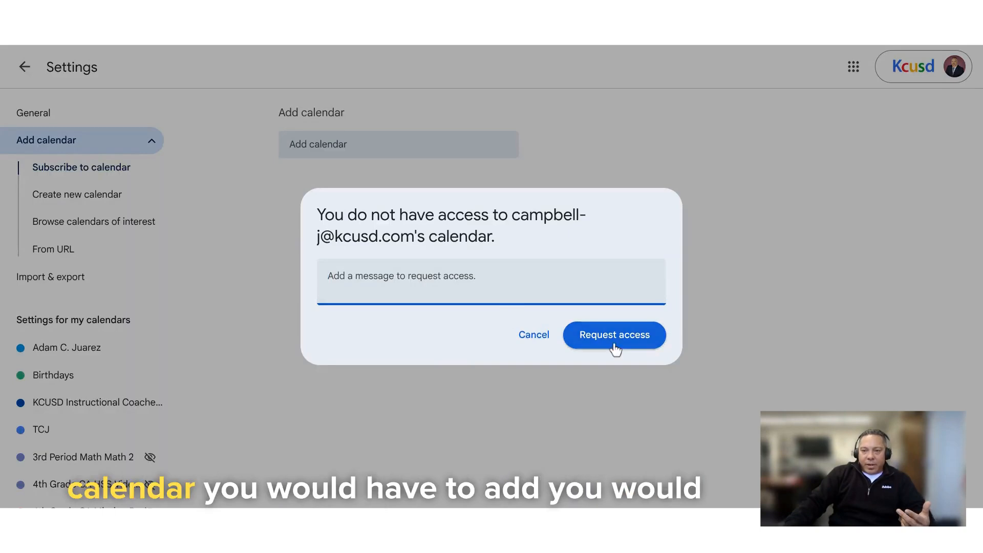
pyautogui.click(533, 335)
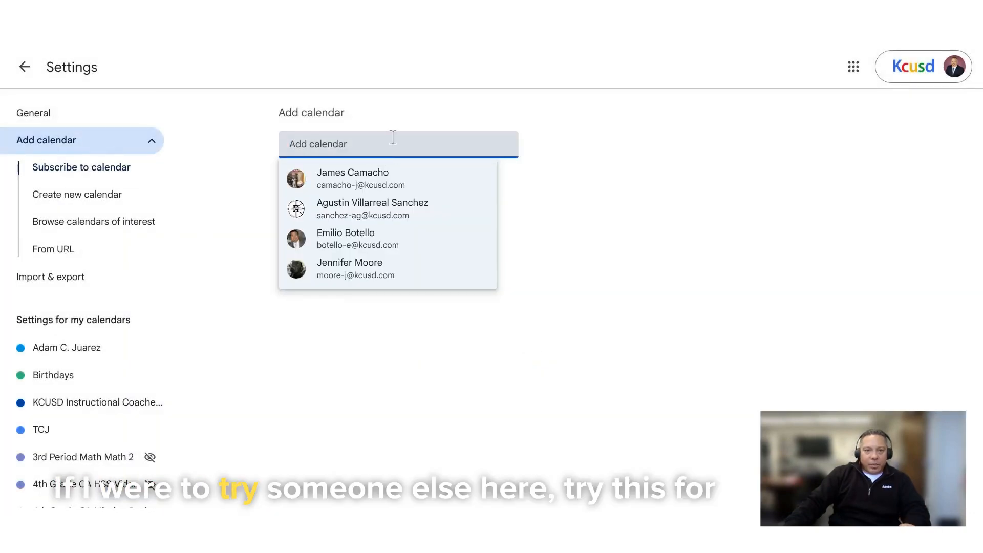
# Subscribe to a suggested colleague's calendar and unsubscribe from it in the Other calendars list
pyautogui.click(358, 265)
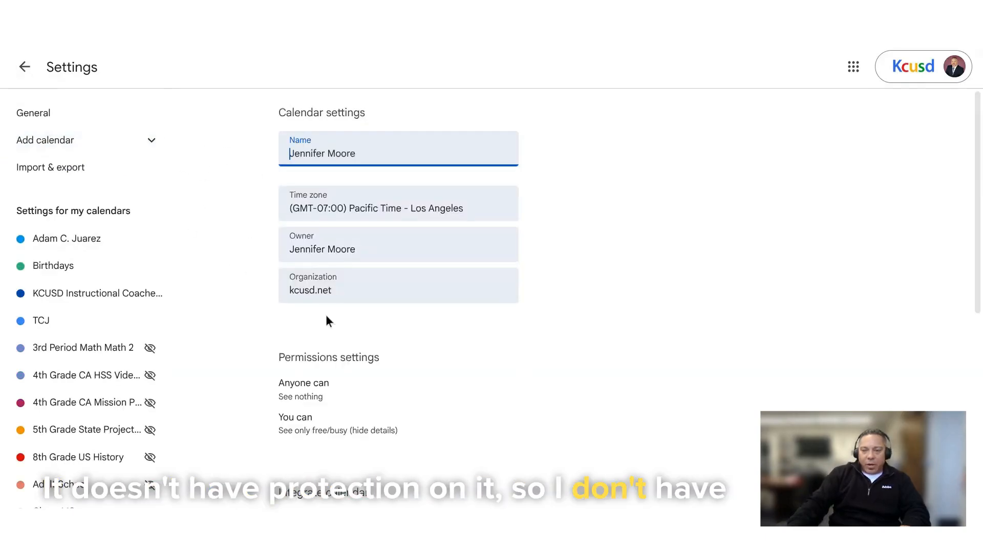
pyautogui.click(25, 68)
pyautogui.scroll(-6, 88, 403)
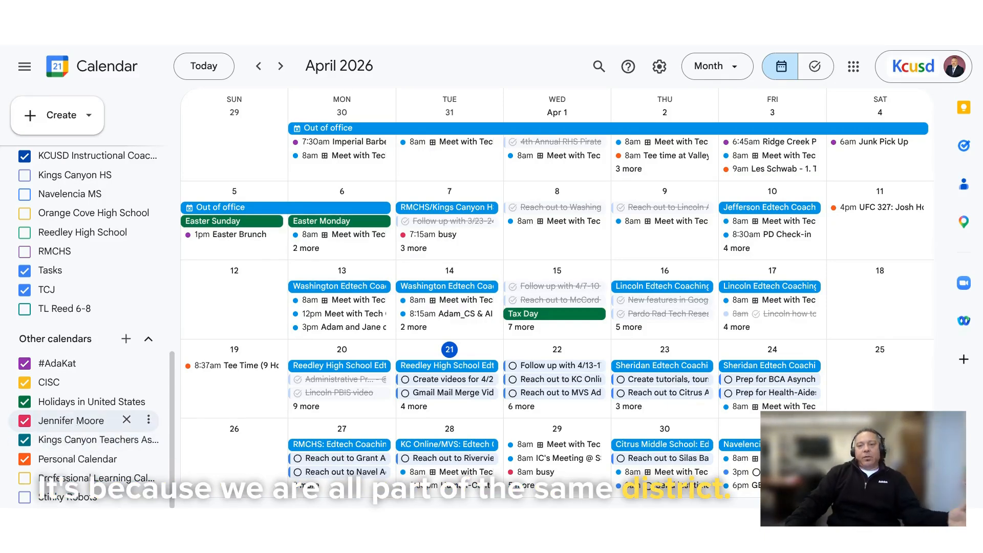
pyautogui.click(127, 422)
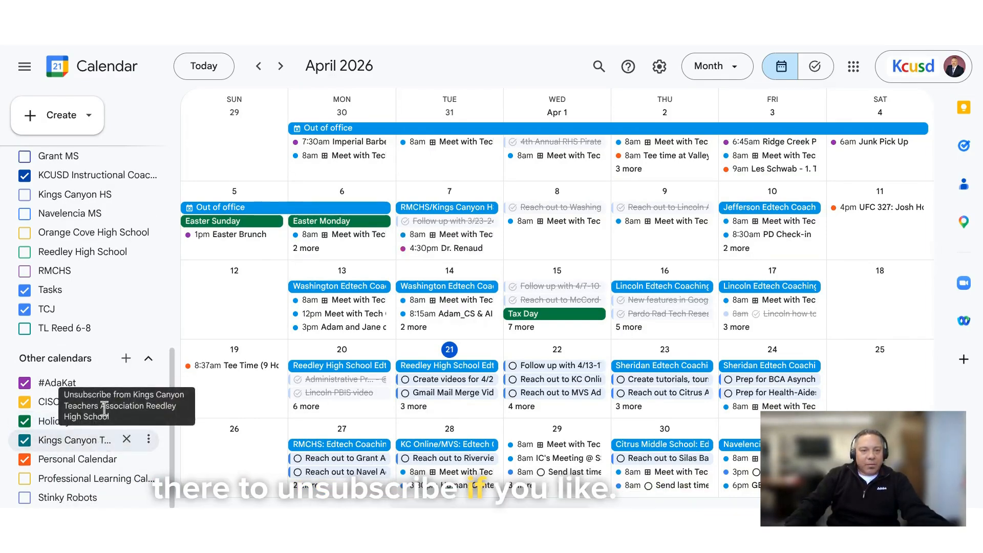
# Open the calendars of interest and look through the regional holidays, global religious holidays and sports categories
pyautogui.click(126, 358)
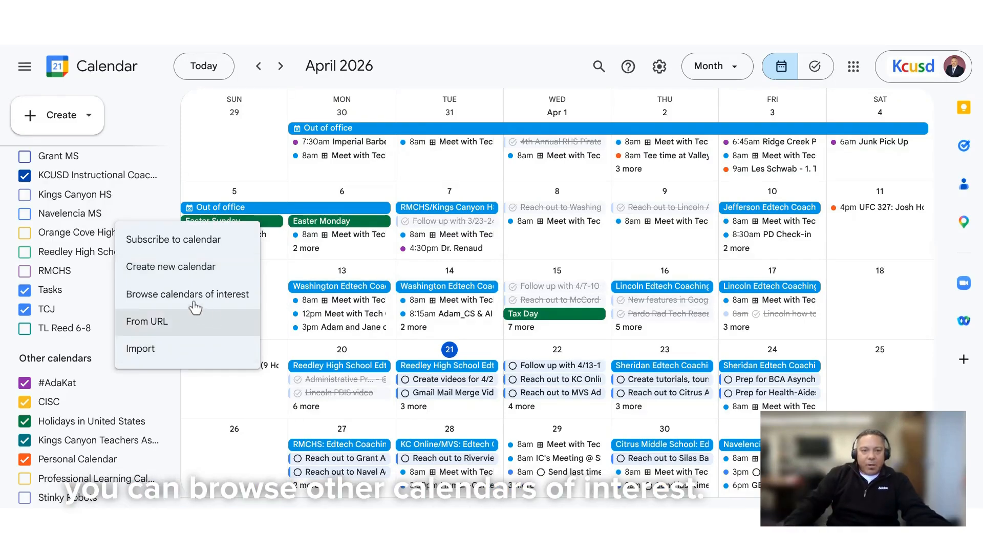
pyautogui.click(228, 299)
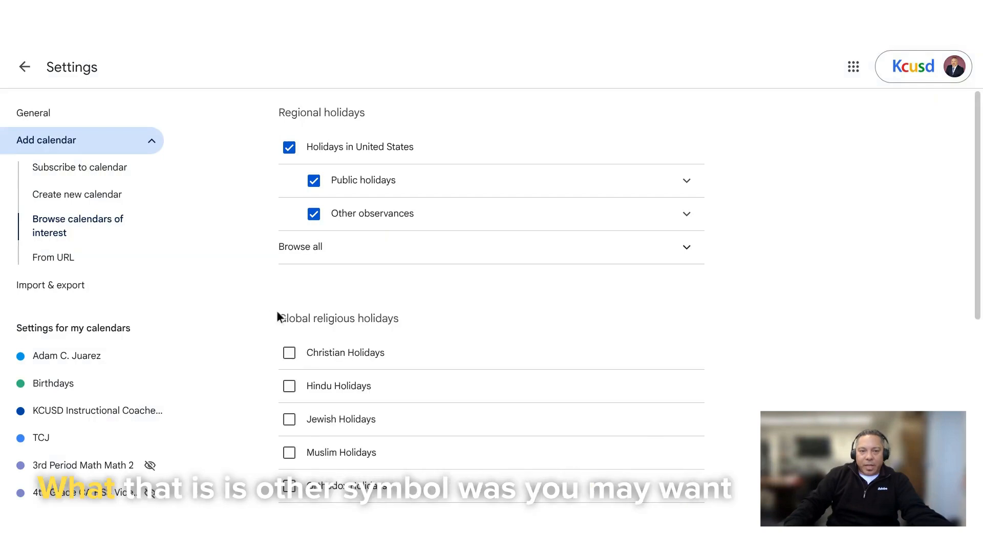
pyautogui.scroll(-2, 582, 379)
pyautogui.scroll(2, 583, 385)
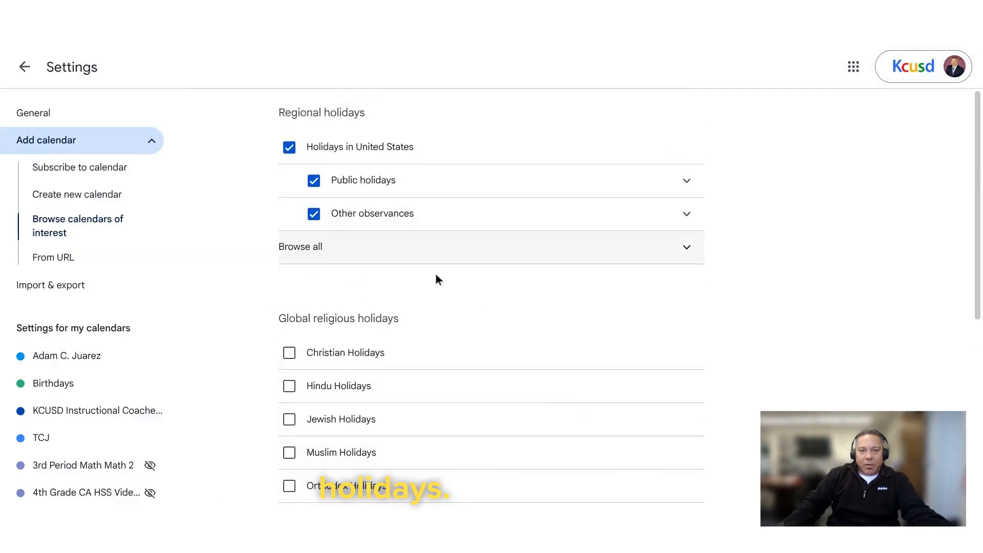
pyautogui.scroll(-6, 509, 416)
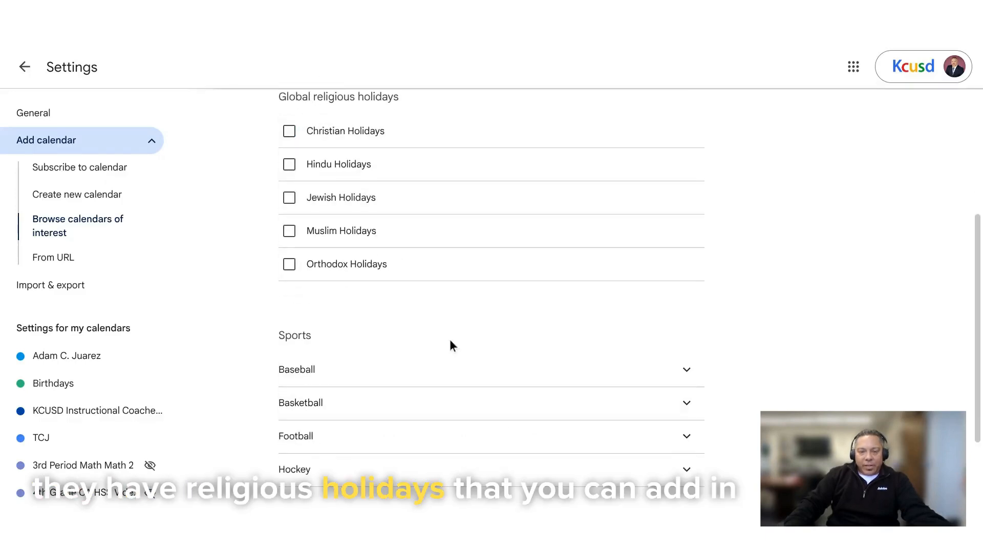
pyautogui.scroll(-2, 563, 366)
pyautogui.scroll(-1, 659, 261)
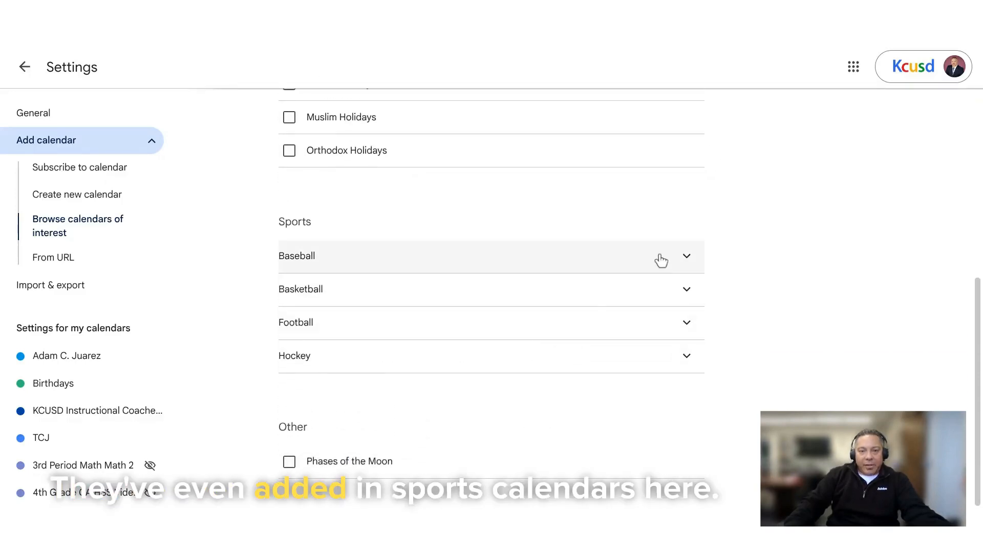
# Expand the Baseball and Basketball categories to view the leagues that can be added
pyautogui.click(679, 262)
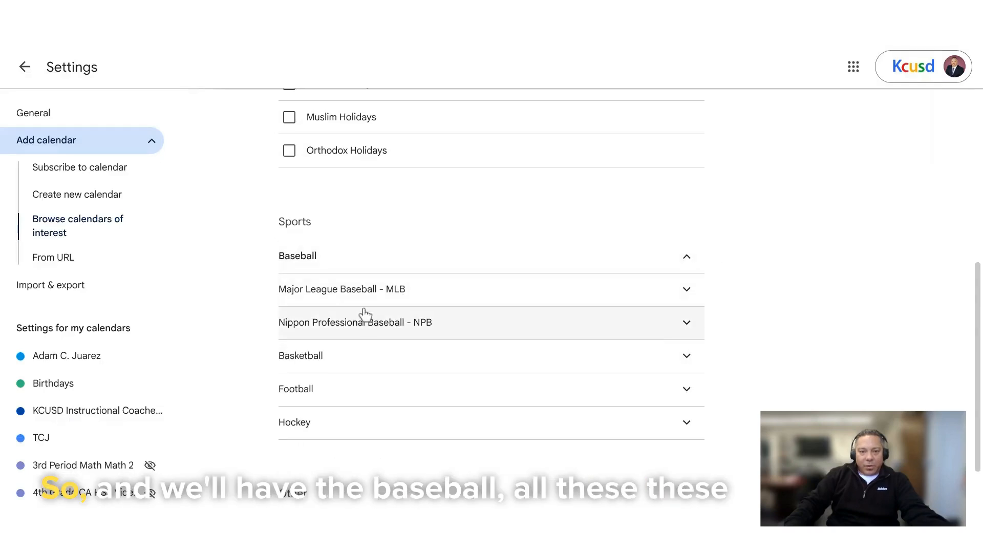
pyautogui.click(686, 358)
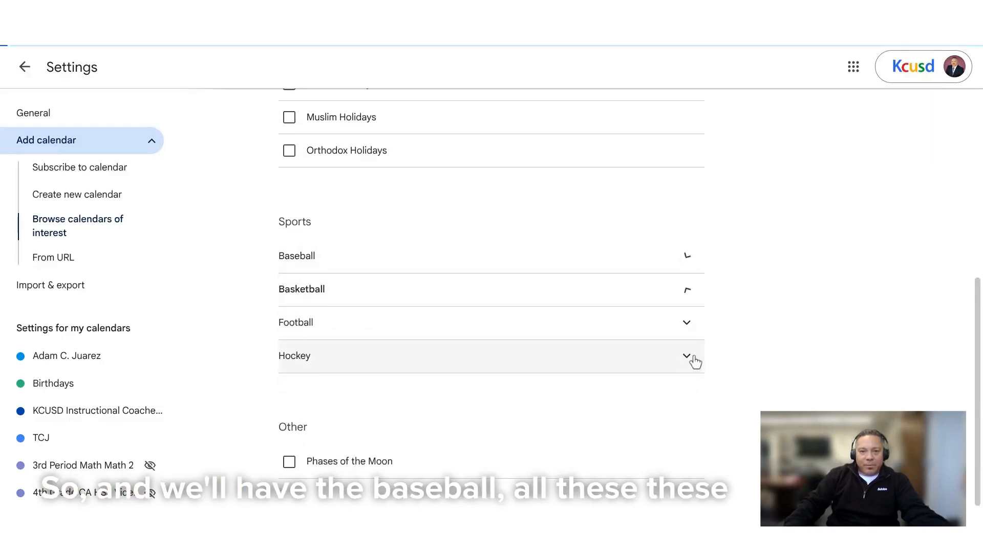
pyautogui.scroll(-2, 550, 409)
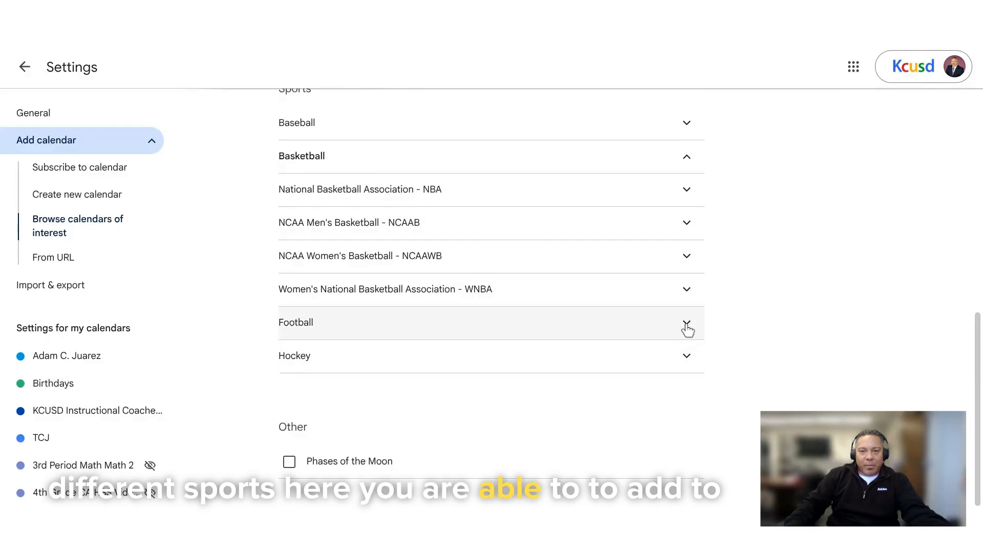
# Expand the Football category to view the leagues that can be added, and return to the main calendar
pyautogui.click(686, 324)
pyautogui.scroll(-1, 604, 357)
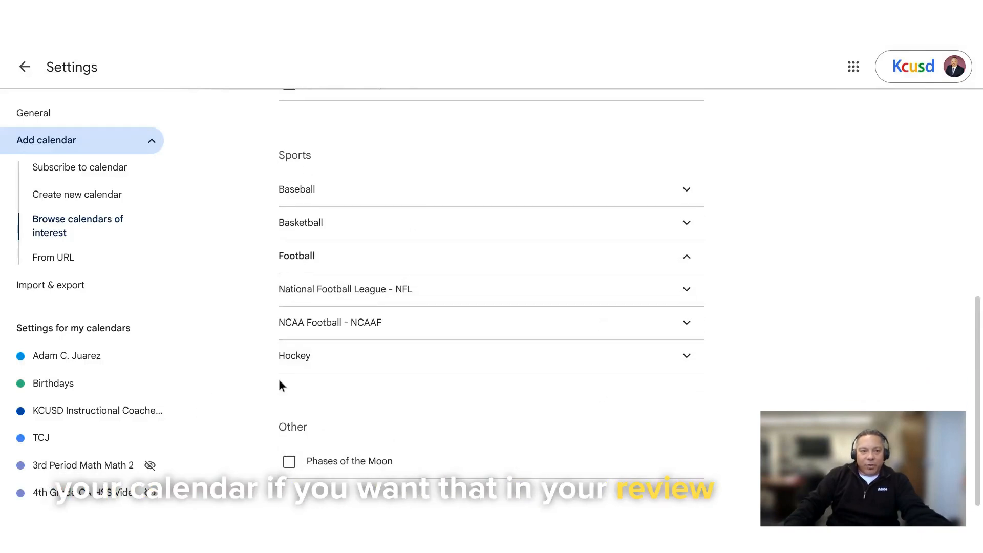
pyautogui.click(24, 67)
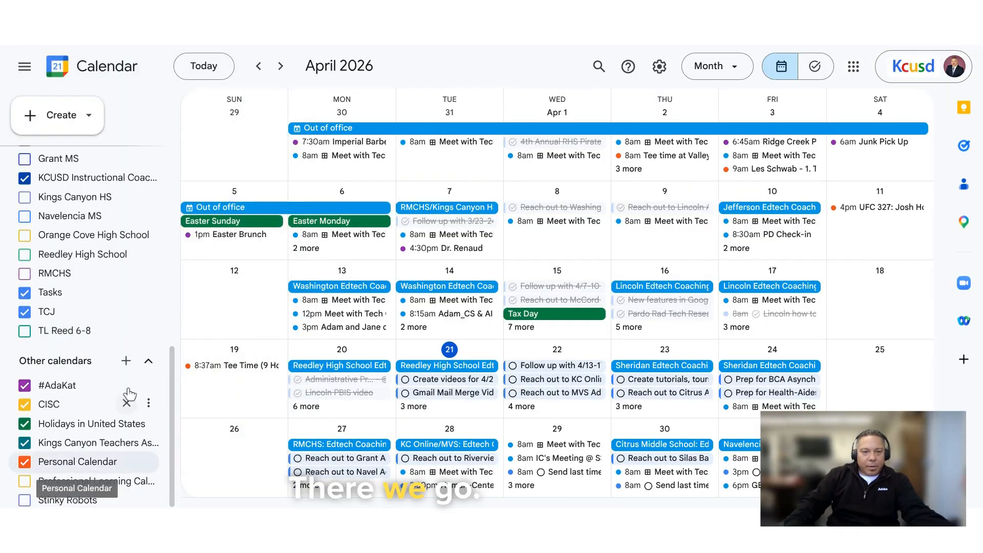
# Review the options for adding other calendars, including From URL and Import, and close them without choosing one
pyautogui.click(126, 360)
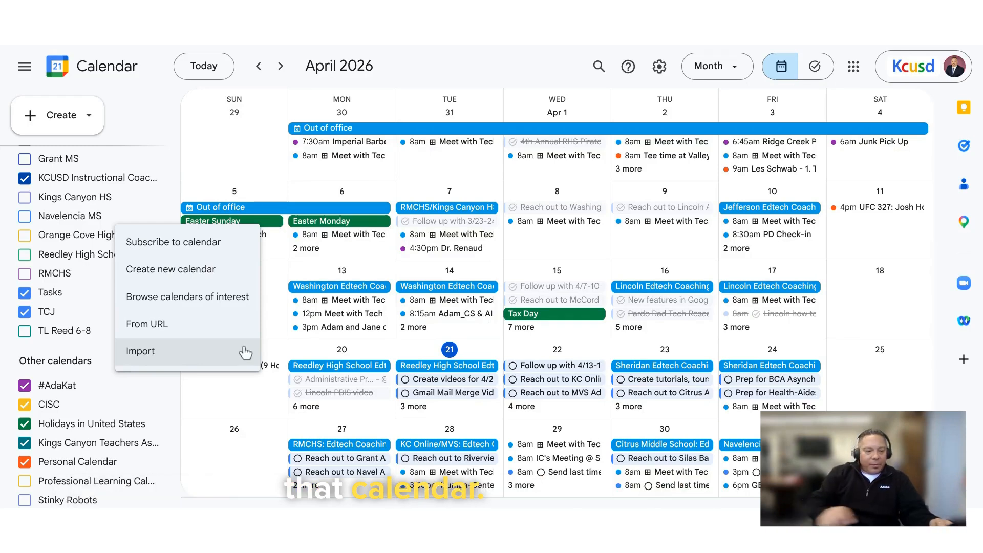
pyautogui.click(179, 398)
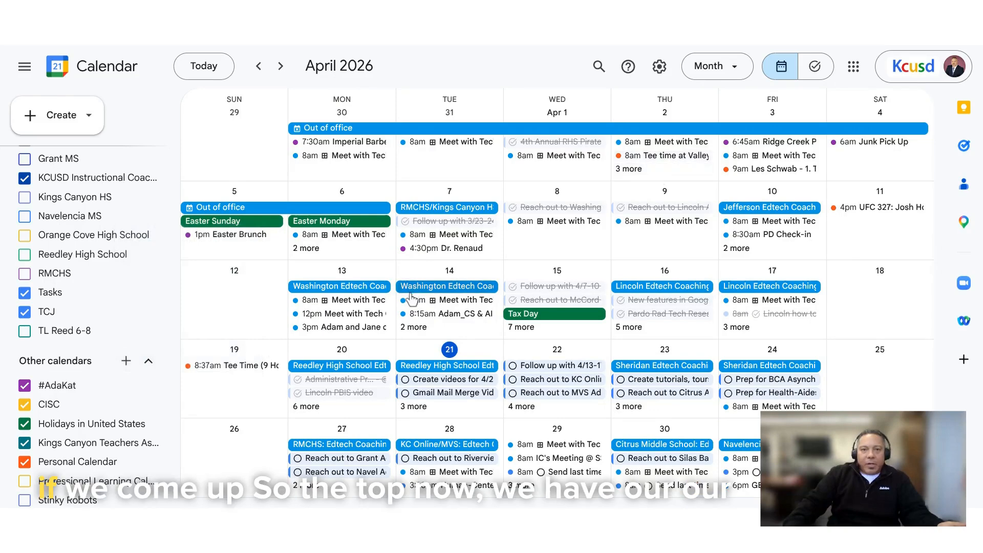
pyautogui.scroll(2, 411, 295)
pyautogui.scroll(-2, 582, 160)
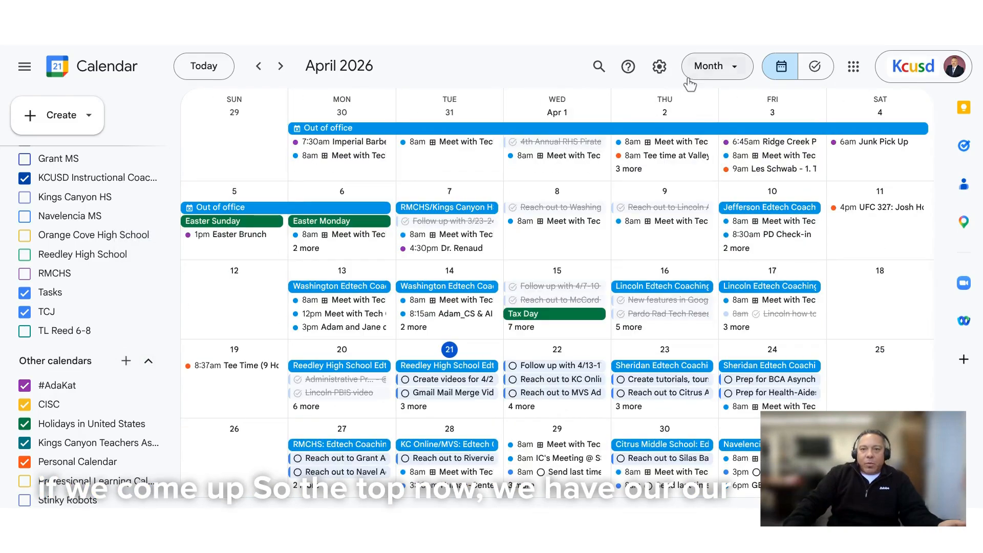
# Show the calendar in Day view and switch it to Week view
pyautogui.click(715, 76)
pyautogui.click(711, 97)
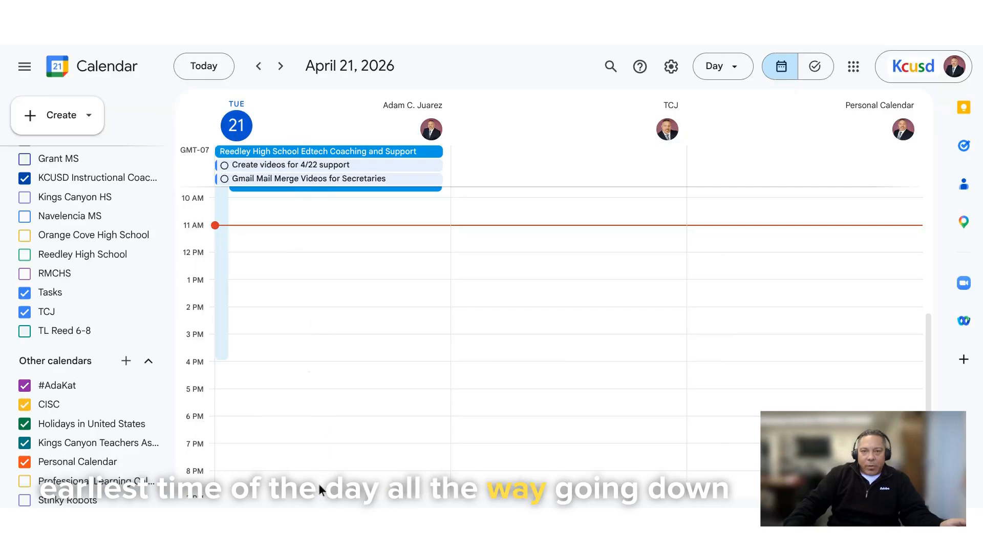
pyautogui.click(722, 68)
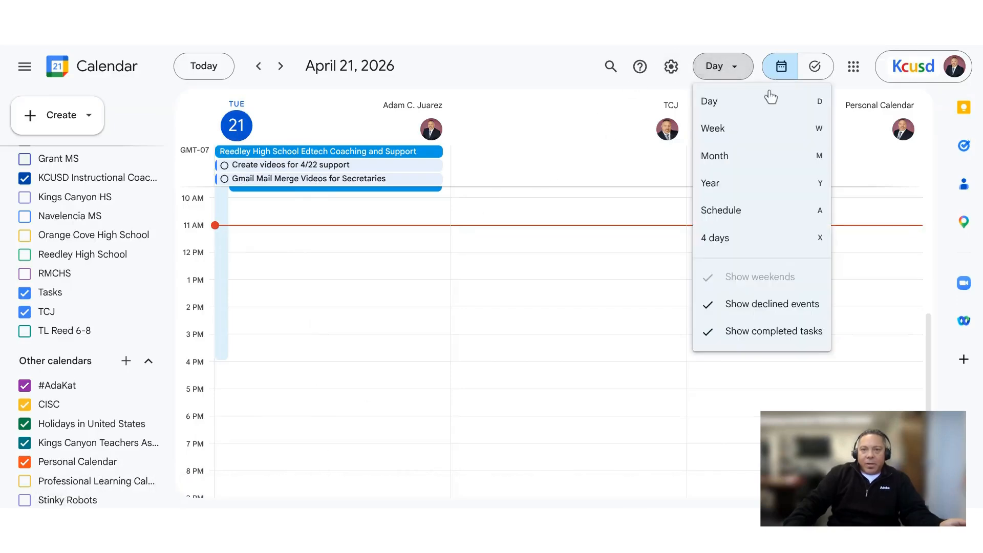
pyautogui.click(732, 130)
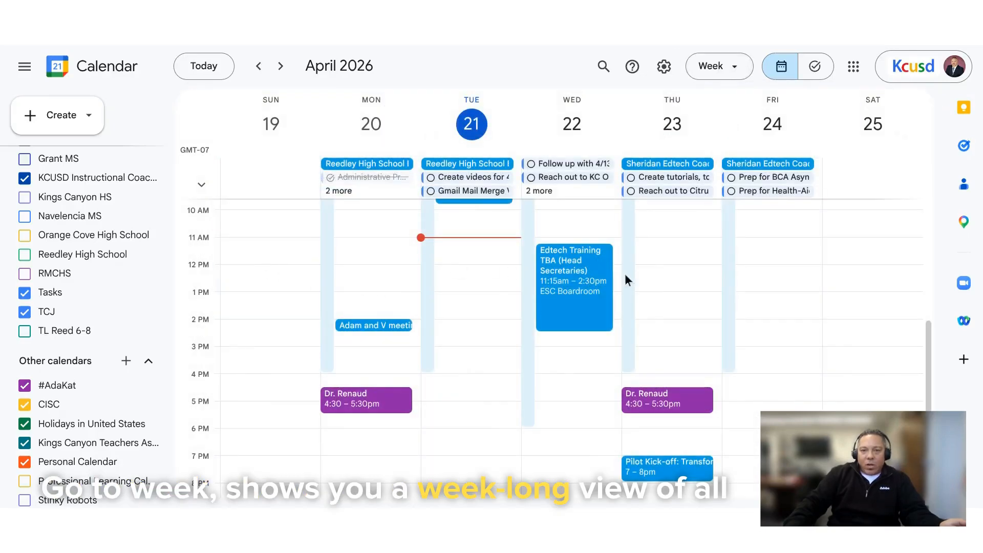
# Show the calendar in Year view and switch it to Schedule view
pyautogui.click(724, 66)
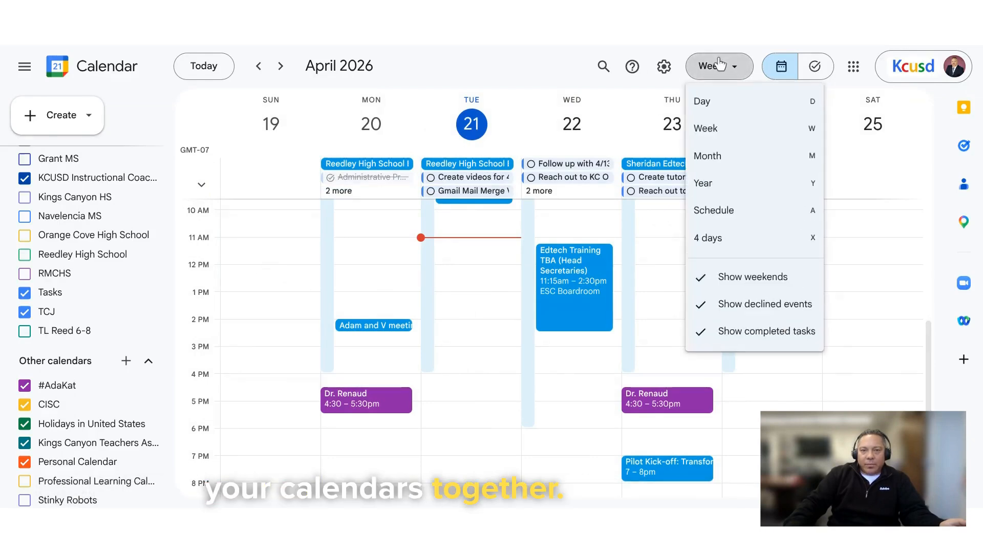
pyautogui.click(713, 196)
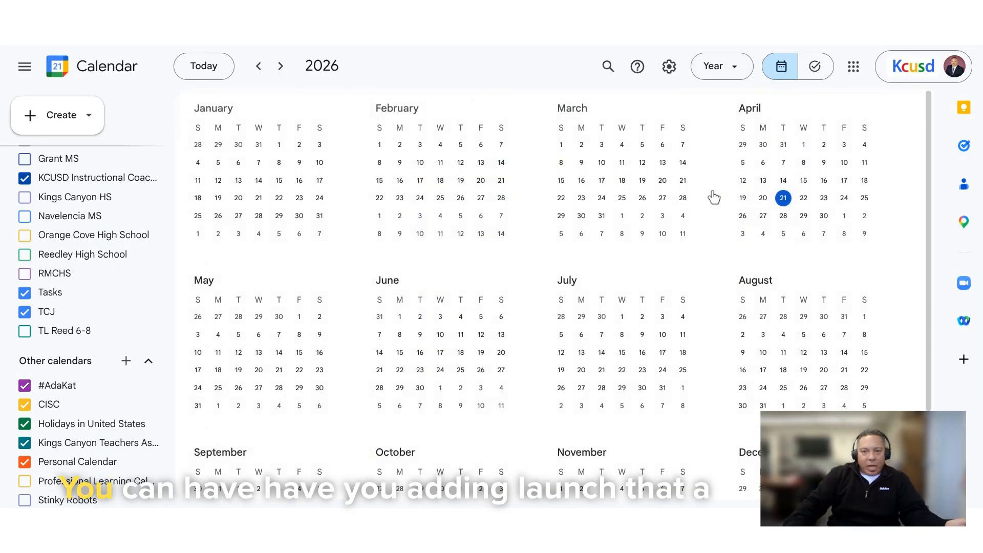
pyautogui.click(737, 70)
pyautogui.click(742, 224)
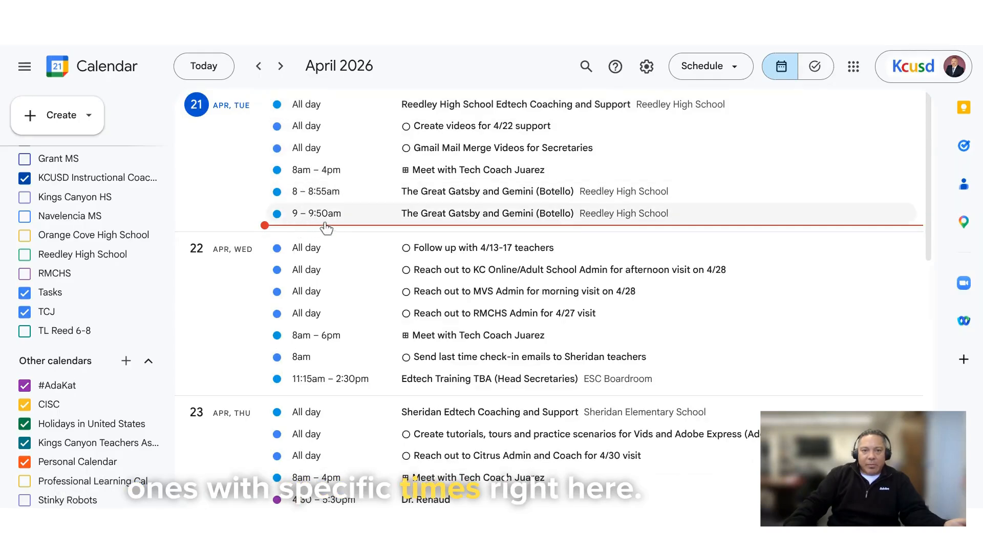
# Show the calendar in the 4 days view and return it to Schedule view
pyautogui.click(702, 65)
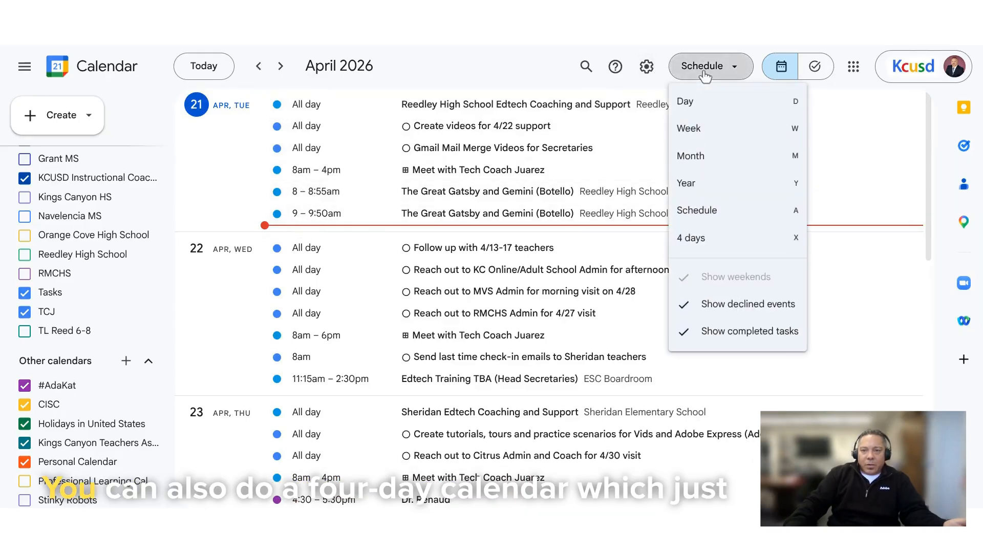
pyautogui.click(717, 241)
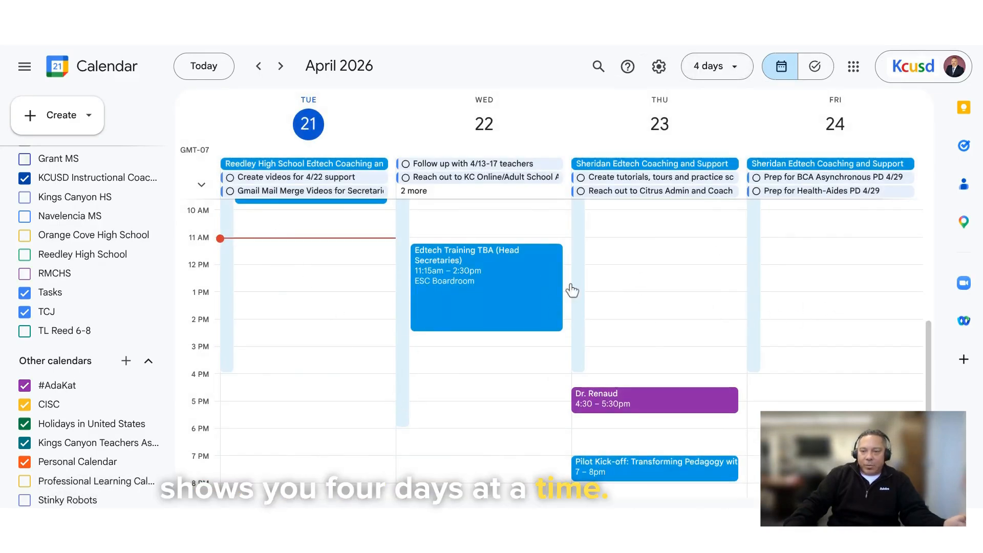
pyautogui.click(717, 66)
pyautogui.click(725, 218)
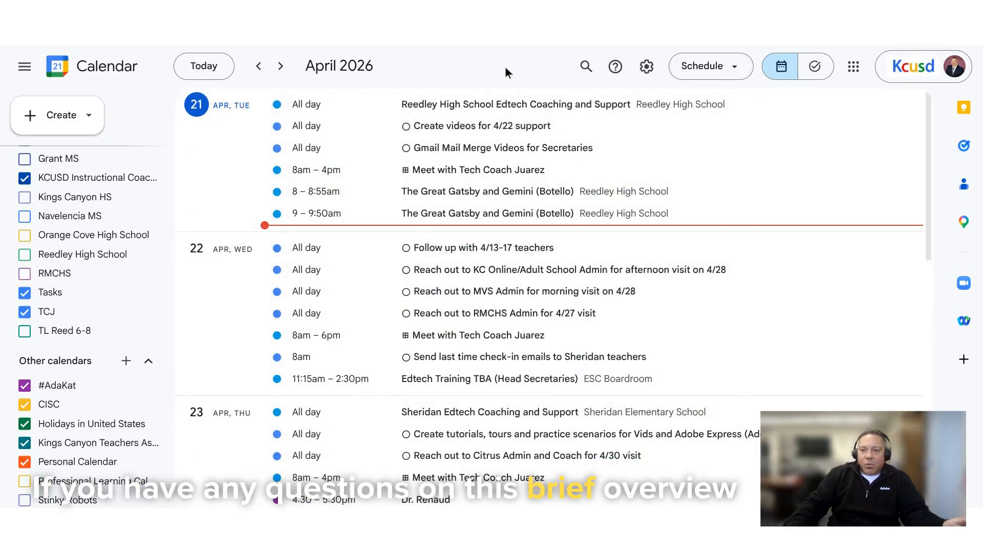